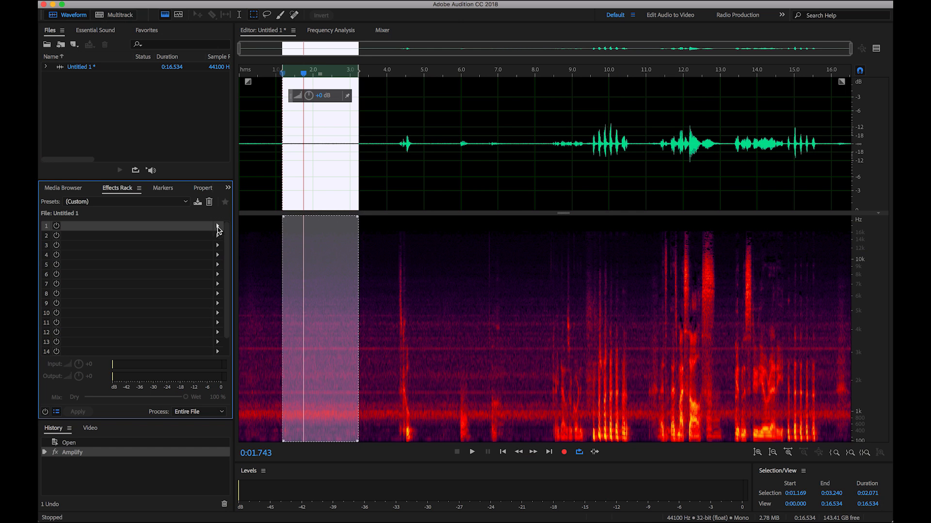
- Add a Notch Filter to the first rack slot with only notch 1 enabled, set to 871.9 Hz and -74.6 dB
{"action": "left_click", "coordinate": [218, 227]}
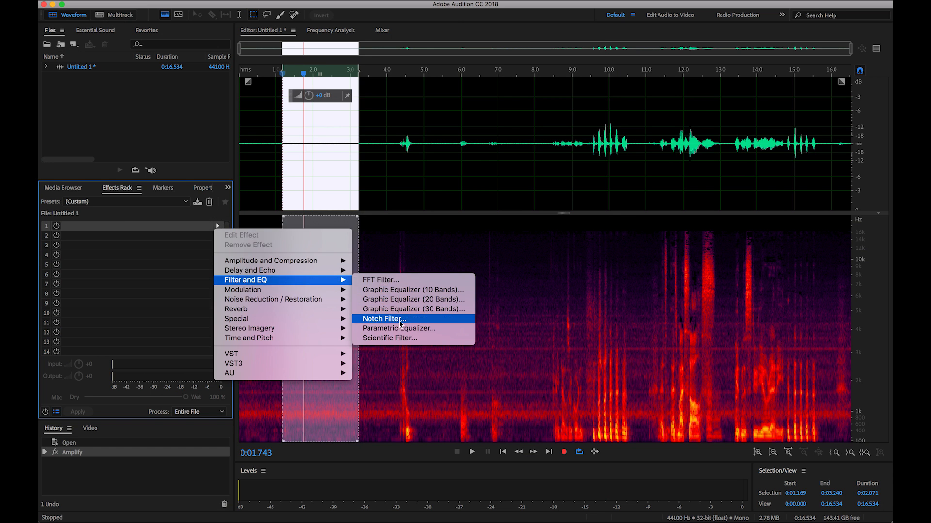
{"action": "left_click", "coordinate": [383, 319]}
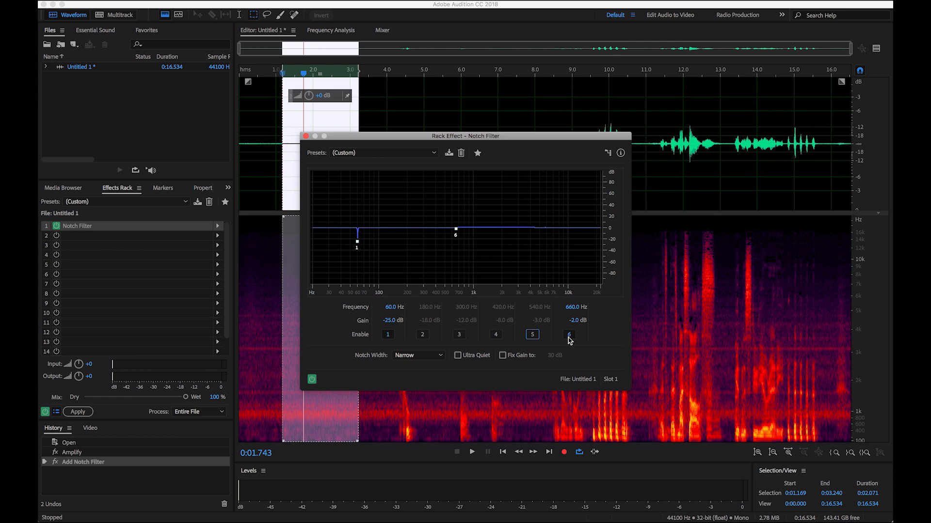
{"action": "left_click_drag", "start_coordinate": [452, 140], "coordinate": [538, 51]}
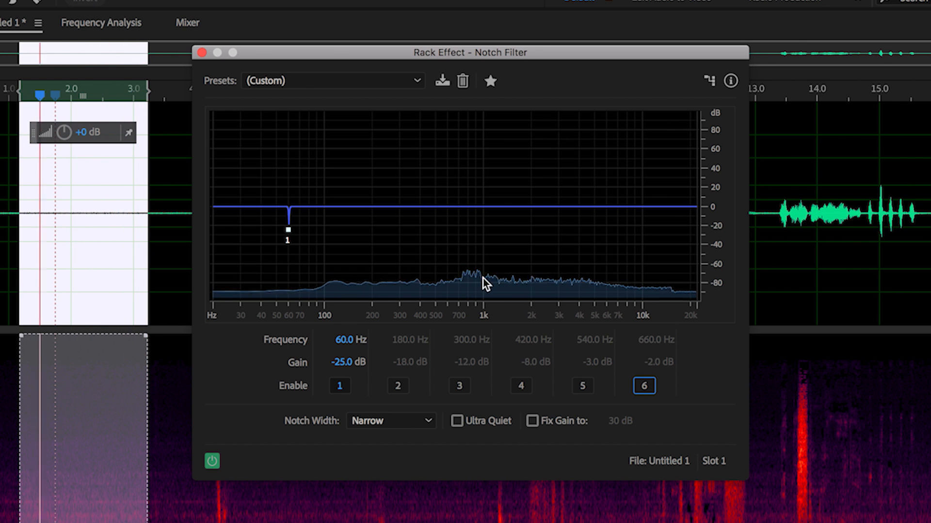
{"action": "left_click_drag", "start_coordinate": [289, 230], "coordinate": [474, 235]}
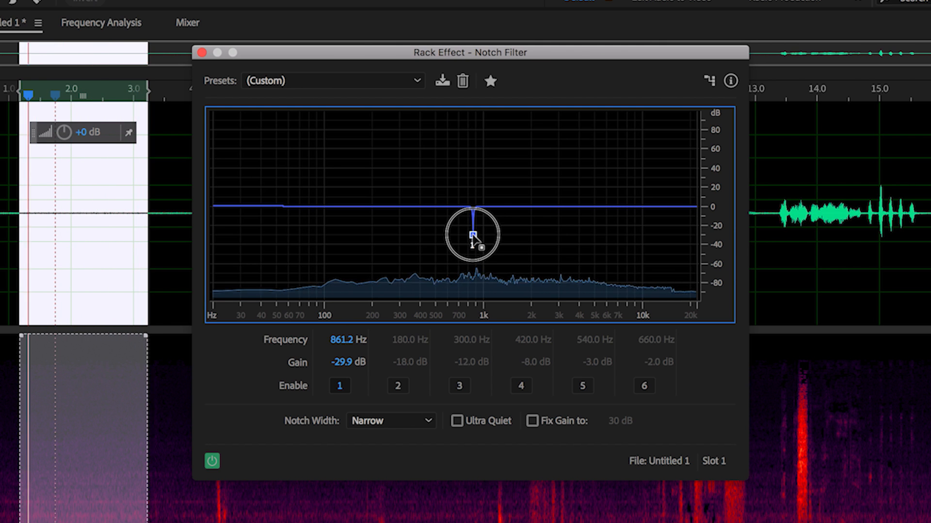
{"action": "left_click_drag", "start_coordinate": [473, 236], "coordinate": [475, 276]}
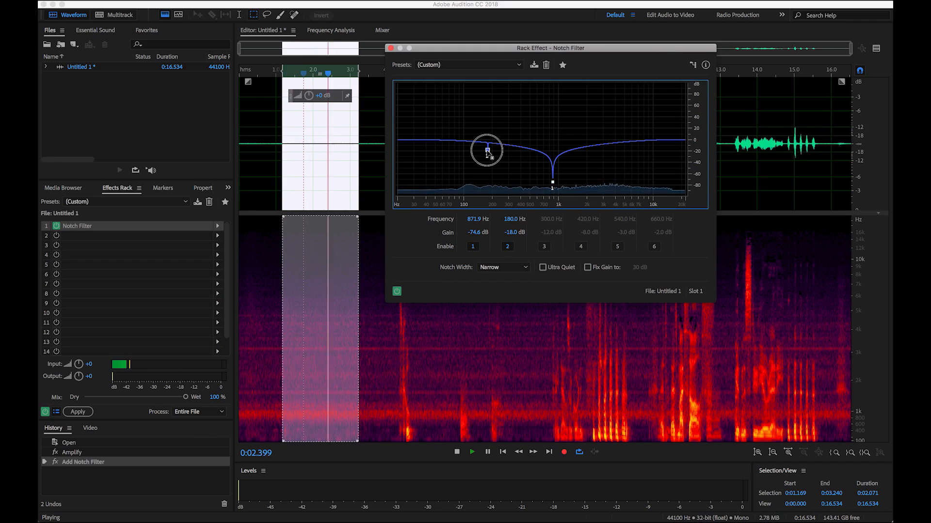
- Set notch 2 of the Notch Filter to 3081.3 Hz with a gain of -47.8 dB
{"action": "left_click_drag", "start_coordinate": [488, 151], "coordinate": [542, 161]}
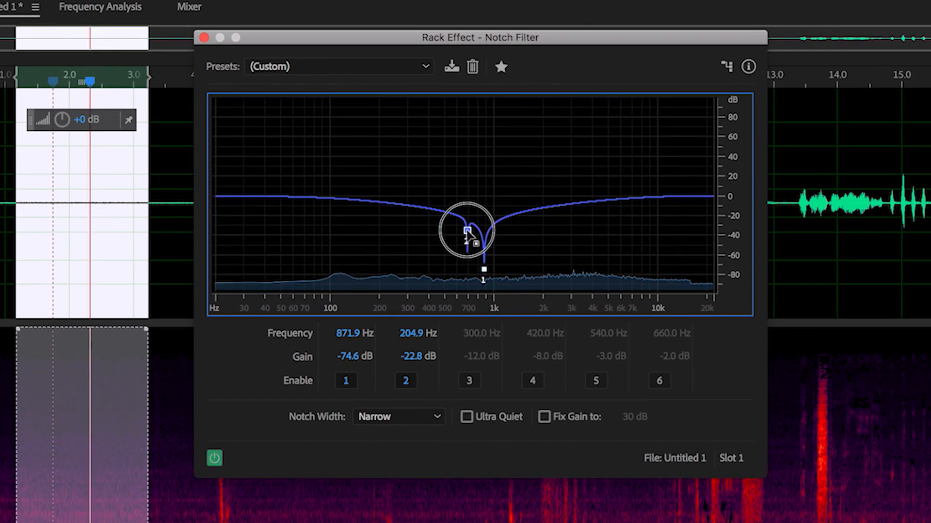
{"action": "left_click_drag", "start_coordinate": [468, 232], "coordinate": [550, 225]}
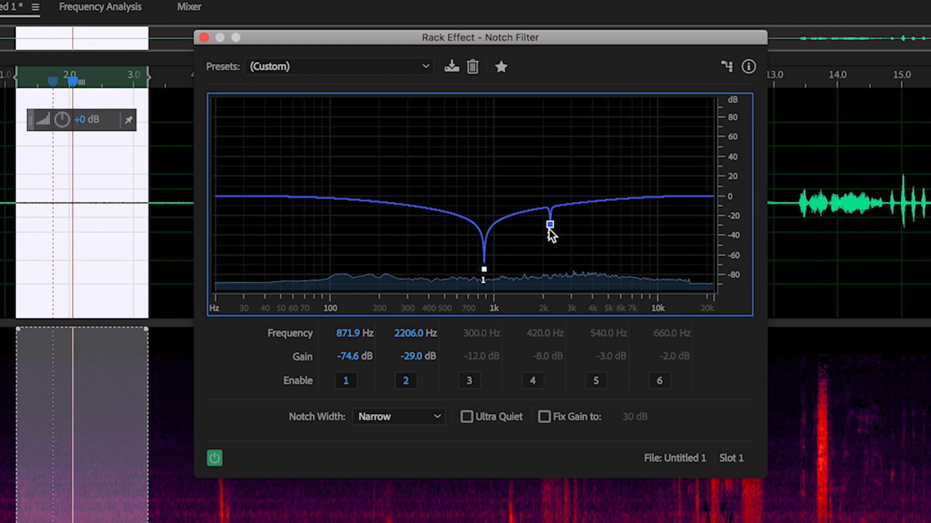
{"action": "left_click_drag", "start_coordinate": [551, 225], "coordinate": [574, 225]}
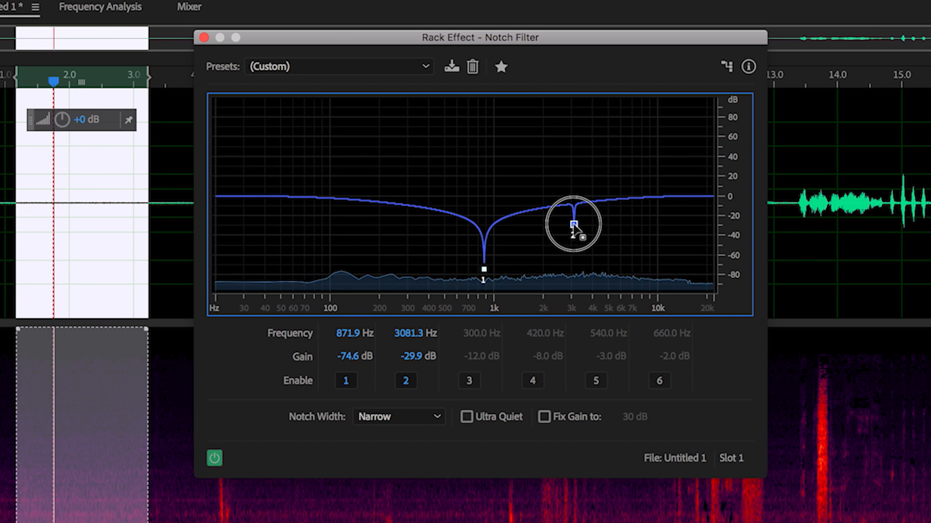
{"action": "left_click_drag", "start_coordinate": [574, 225], "coordinate": [575, 244]}
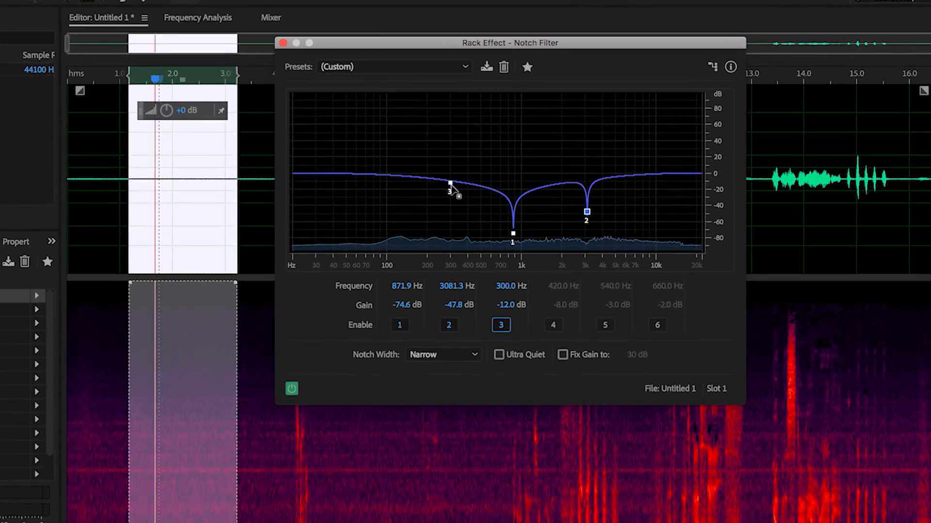
- Set notch 3 of the Notch Filter to 1540.7 Hz with a gain of -52.2 dB
{"action": "left_click_drag", "start_coordinate": [509, 146], "coordinate": [577, 152]}
{"action": "left_click_drag", "start_coordinate": [528, 215], "coordinate": [503, 215]}
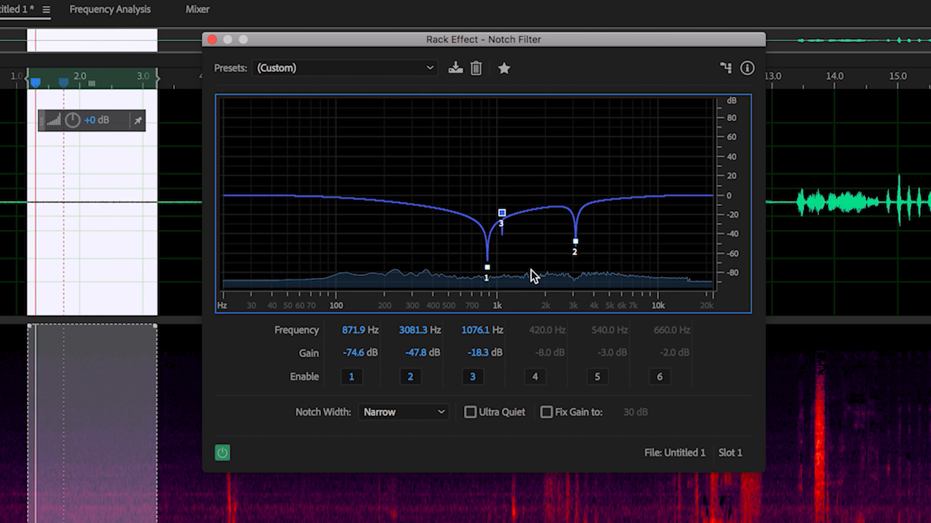
{"action": "left_click_drag", "start_coordinate": [501, 213], "coordinate": [529, 246]}
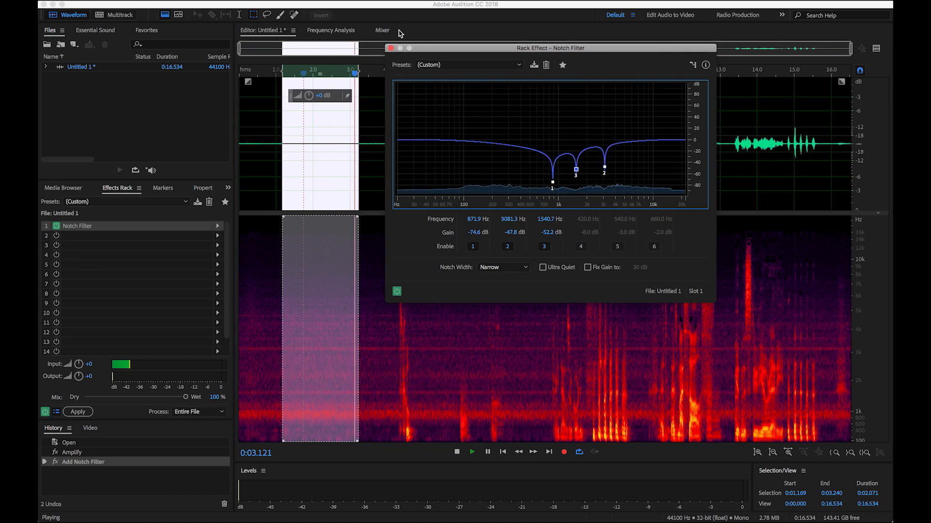
- Close the Notch Filter settings, apply the effects rack to the entire file and clear the selection
{"action": "left_click", "coordinate": [390, 49]}
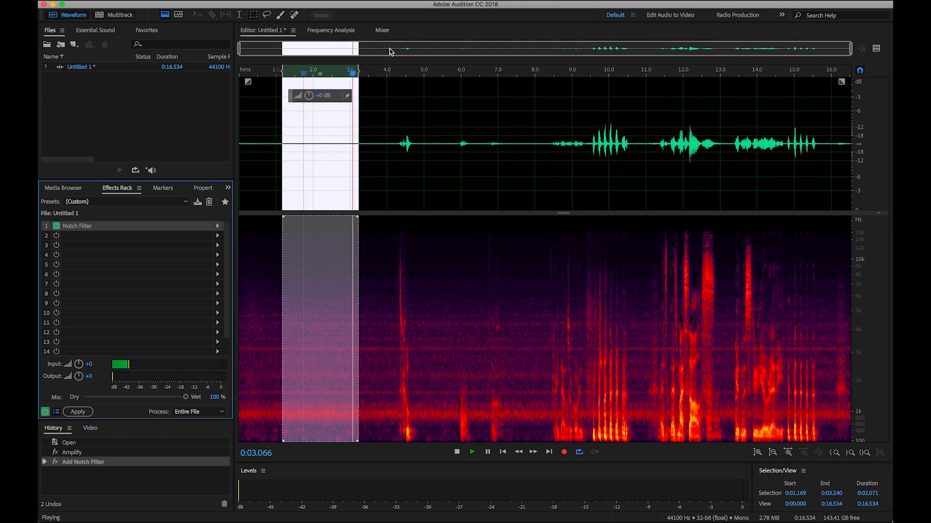
{"action": "left_click", "coordinate": [78, 413]}
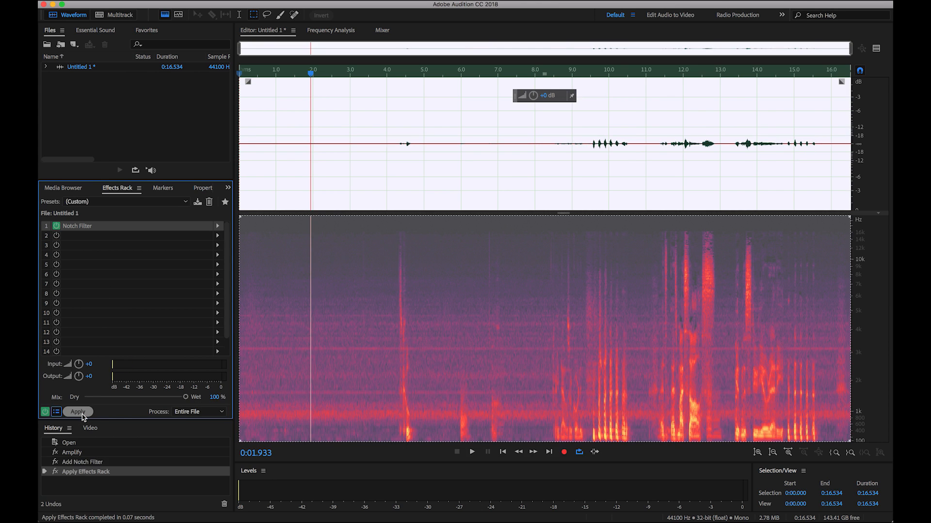
{"action": "left_click", "coordinate": [305, 298]}
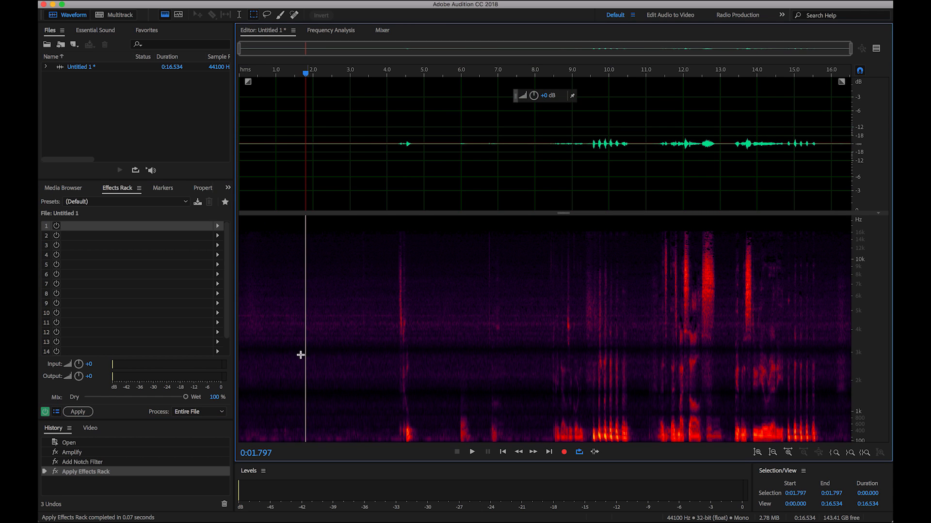
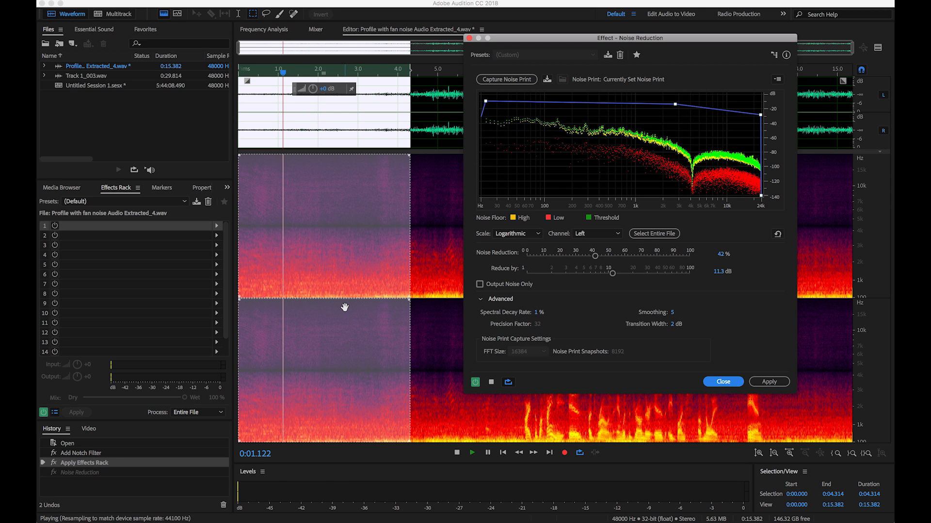
- Preview the Noise Reduction on the selected fan noise with Output Noise Only switched on and off
{"action": "key", "text": "space"}
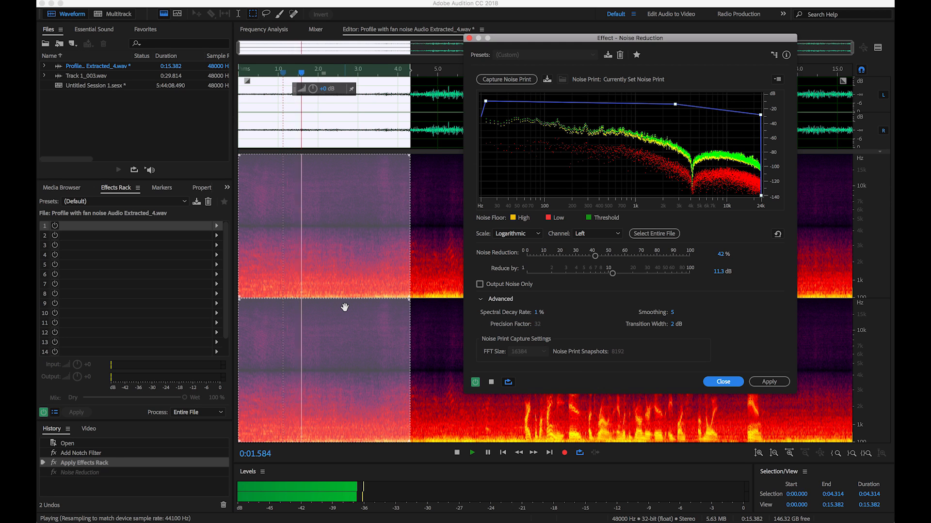
{"action": "left_click", "coordinate": [505, 287]}
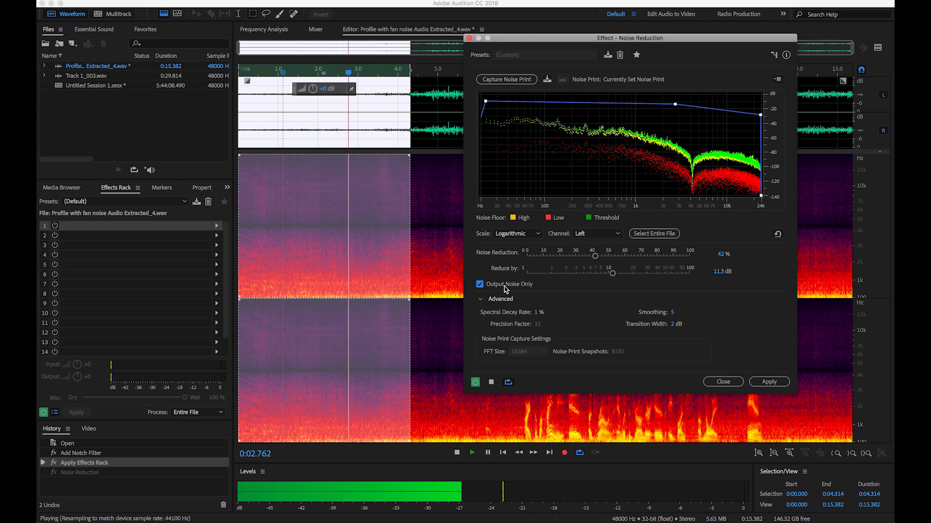
{"action": "left_click", "coordinate": [505, 288]}
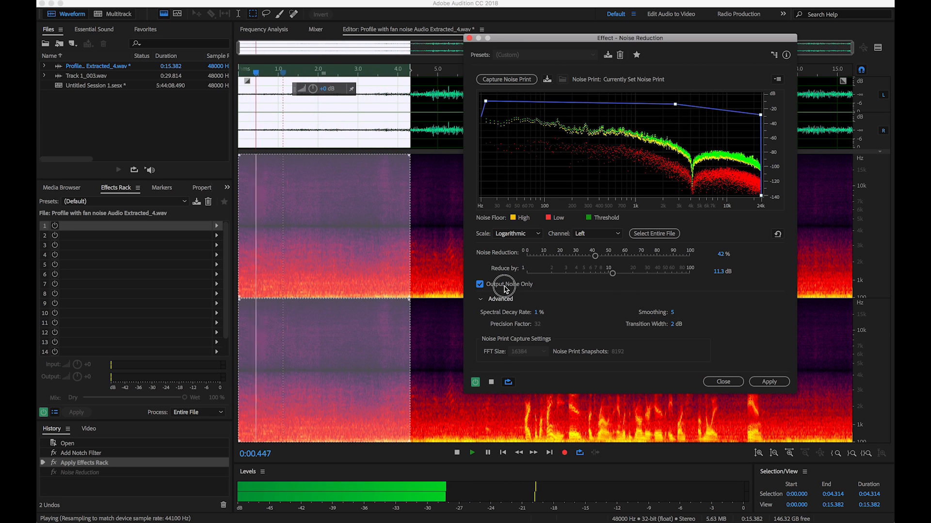
- Set the Noise Reduction's Reduce by amount to 12 dB, leaving Output Noise Only off
{"action": "left_click", "coordinate": [612, 274]}
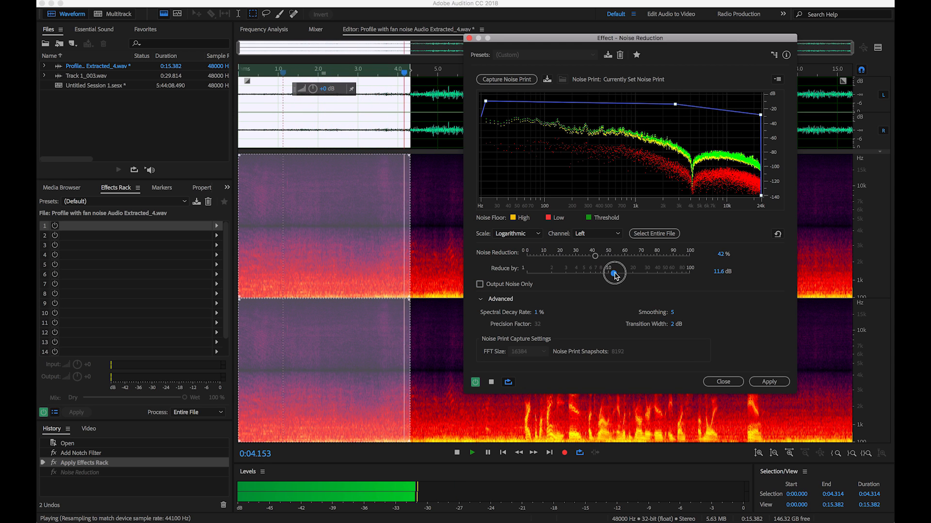
{"action": "left_click_drag", "start_coordinate": [615, 275], "coordinate": [615, 275]}
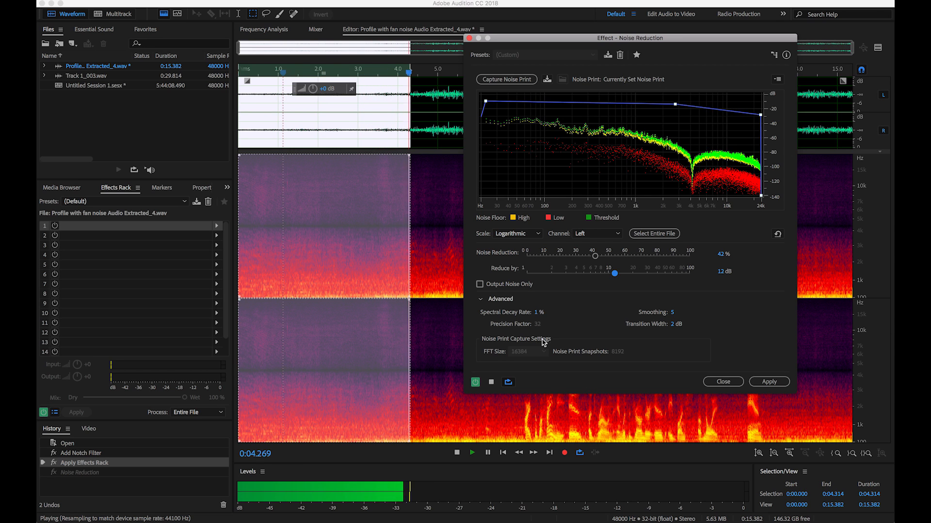
{"action": "left_click", "coordinate": [501, 286]}
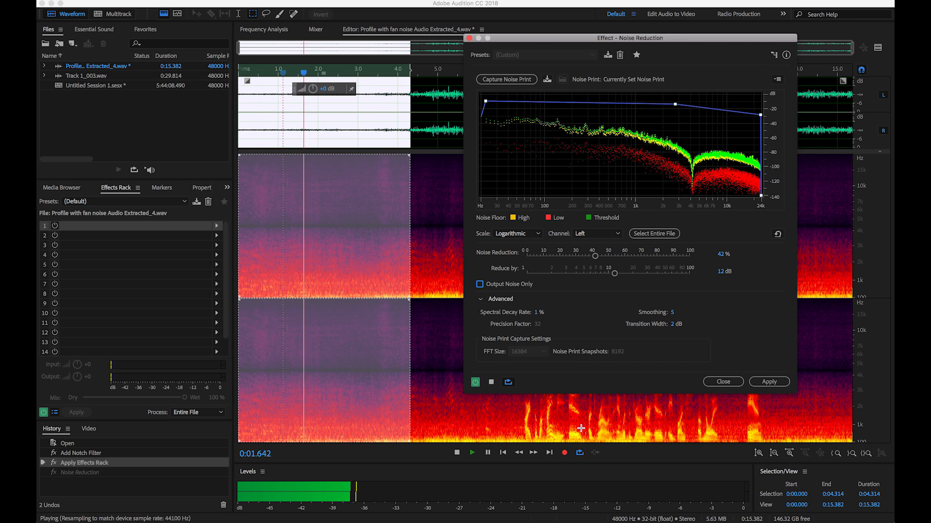
- Move the Noise Reduction window off the waveform, then select the speech from 7.000 to 13.365 s and preview it
{"action": "left_click", "coordinate": [514, 410]}
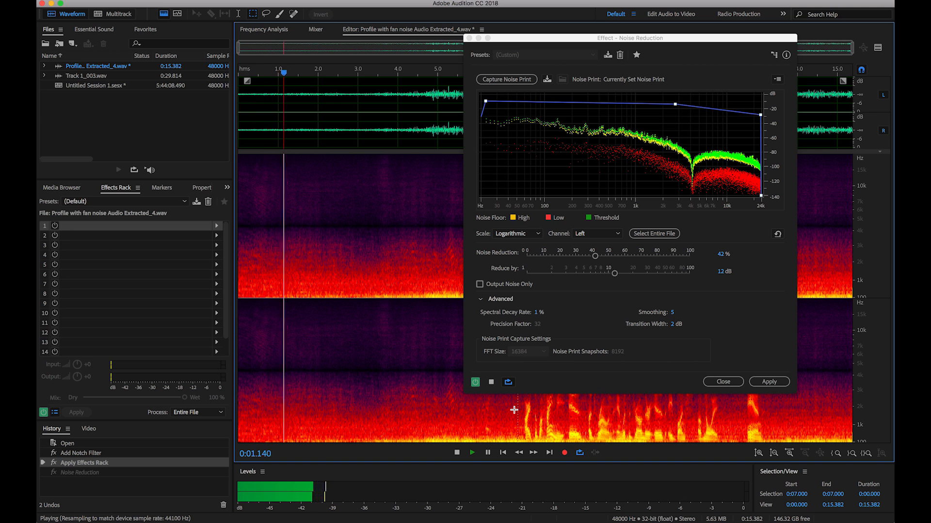
{"action": "key", "text": "space"}
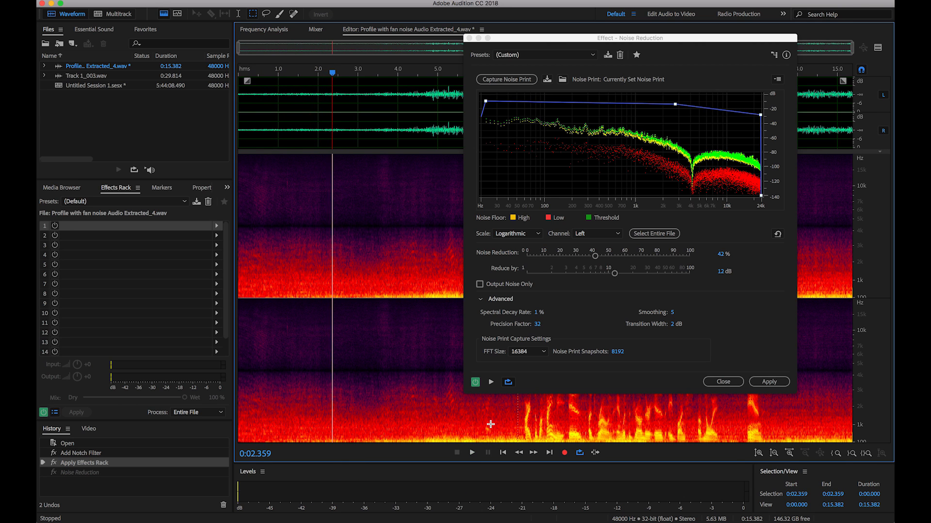
{"action": "left_click_drag", "start_coordinate": [546, 40], "coordinate": [158, 34]}
{"action": "left_click_drag", "start_coordinate": [514, 119], "coordinate": [772, 135]}
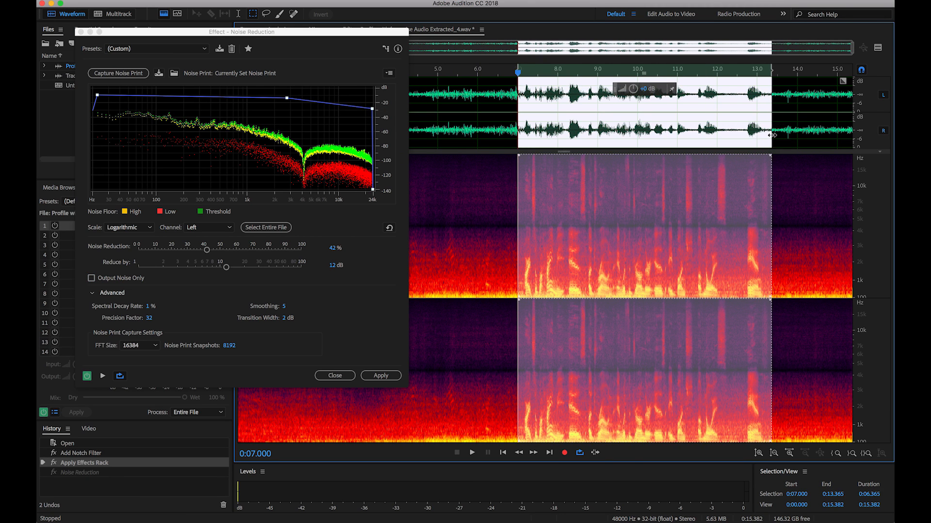
{"action": "key", "text": "space"}
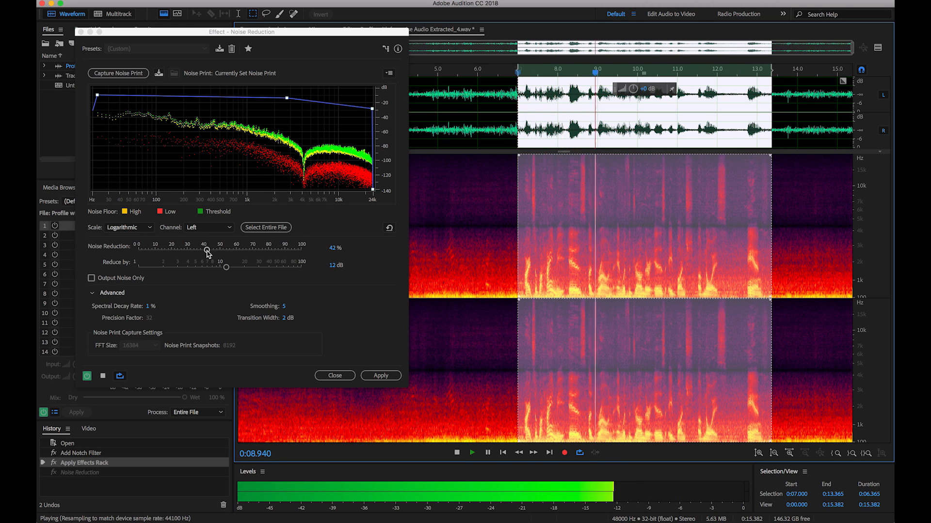
- Lower Noise Reduction to 16% and apply the effect to the whole file
{"action": "left_click_drag", "start_coordinate": [206, 250], "coordinate": [165, 249]}
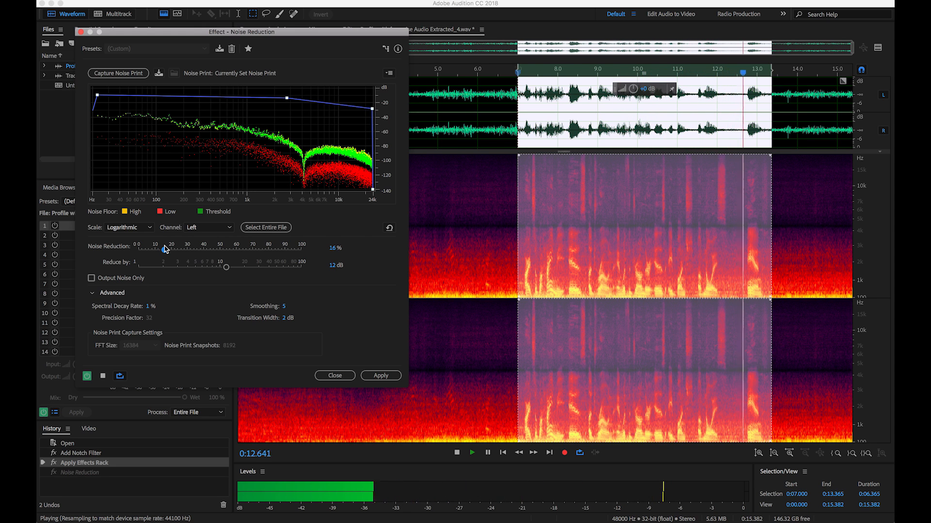
{"action": "key", "text": "space"}
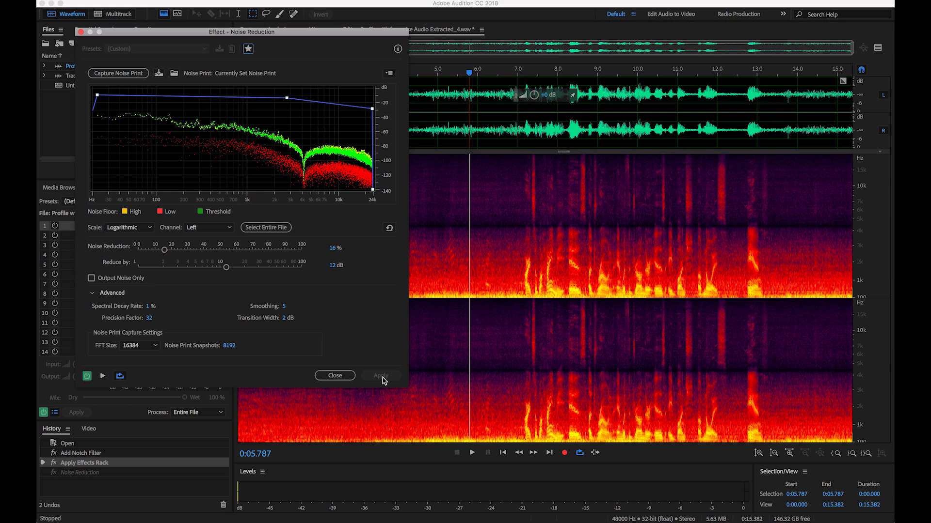
{"action": "left_click", "coordinate": [383, 378]}
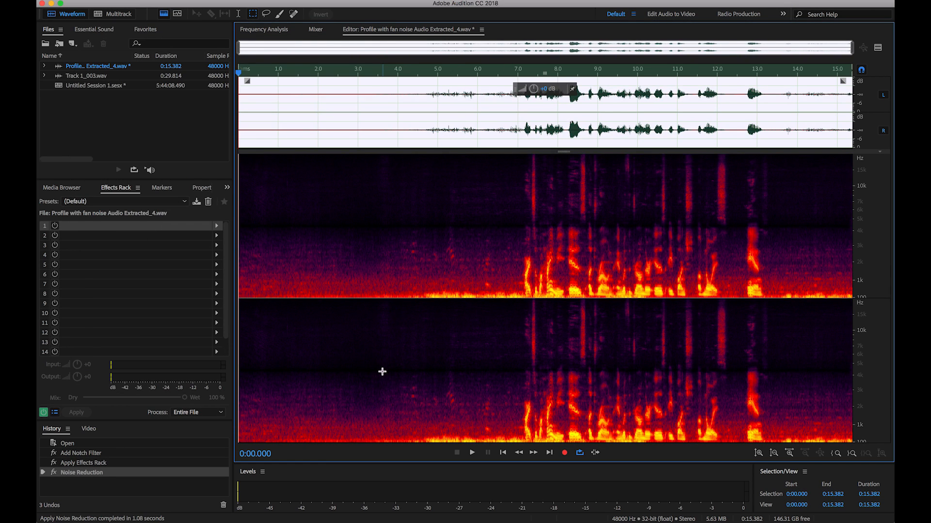
- Listen to the processed recording from about 1.8 s, and to the speech starting at 7 s
{"action": "left_click", "coordinate": [310, 209]}
{"action": "key", "text": "space"}
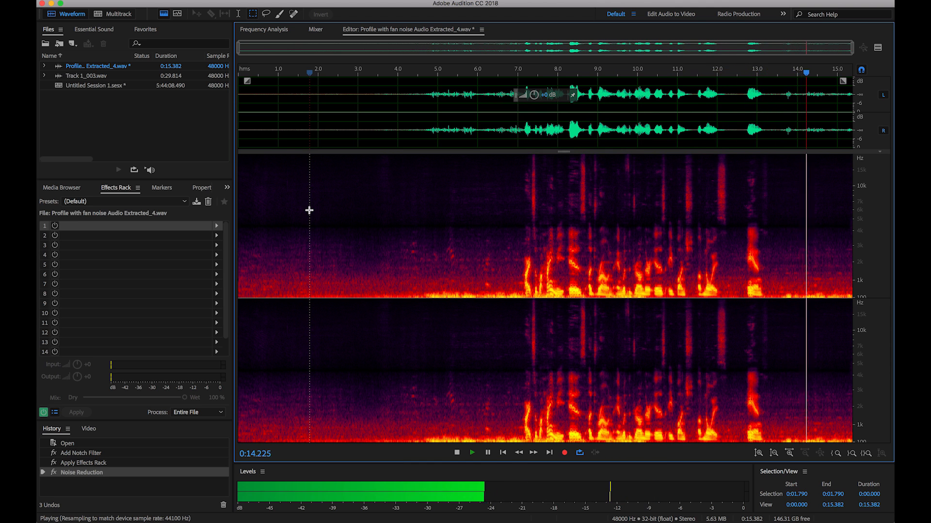
{"action": "key", "text": "space"}
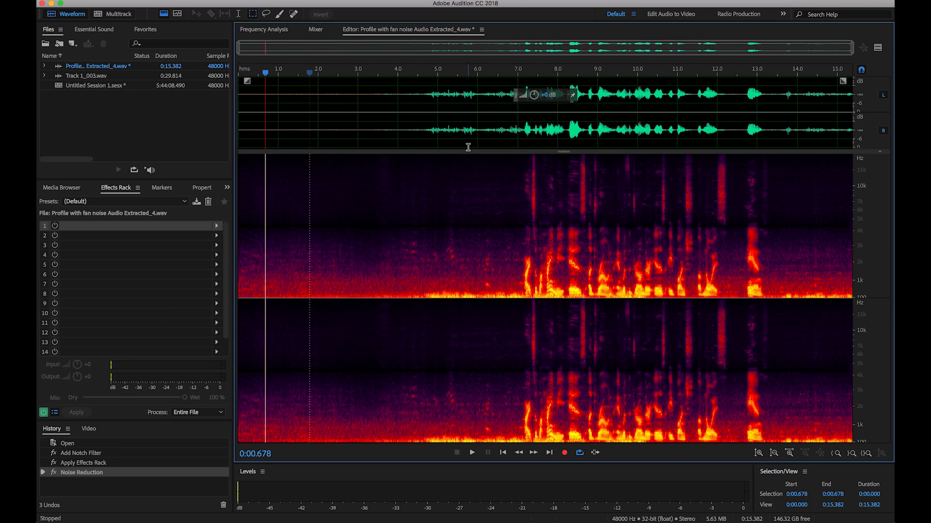
{"action": "key", "text": "space"}
{"action": "key", "text": "space"}
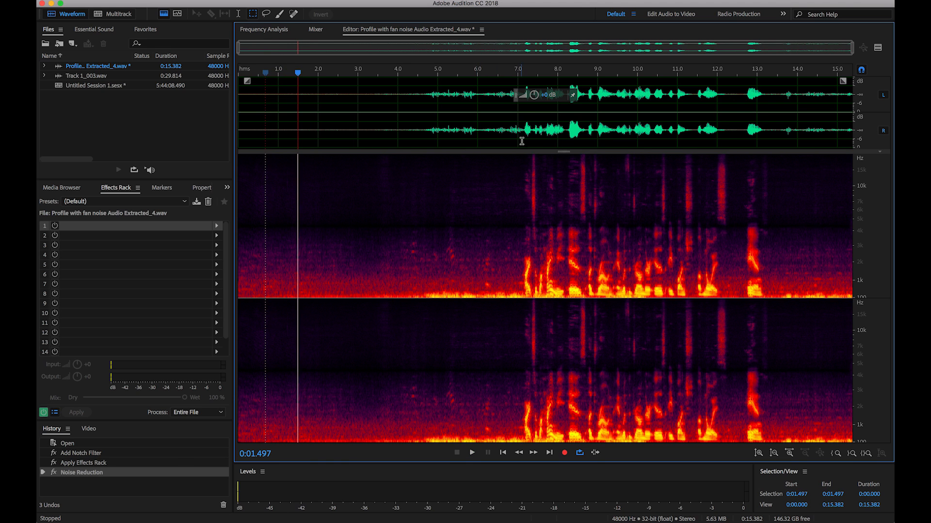
{"action": "key", "text": "space"}
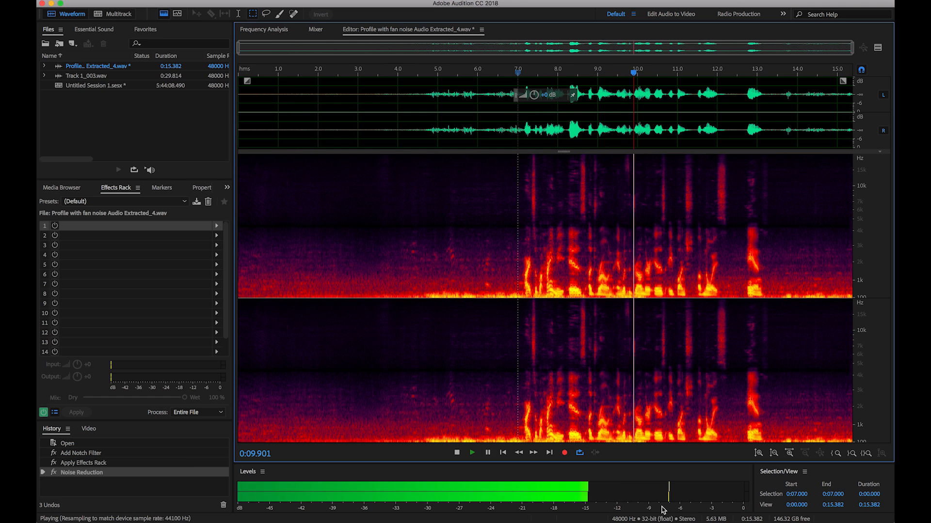
{"action": "key", "text": "space"}
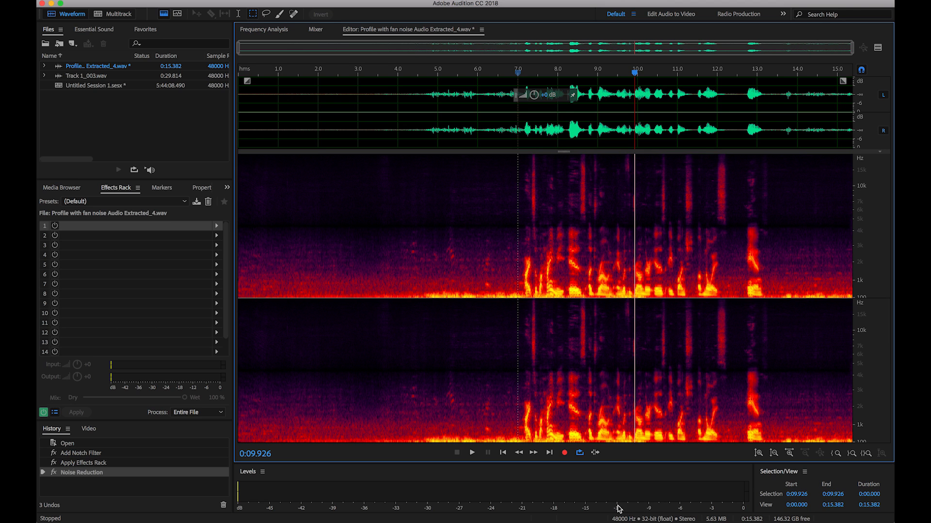
- Lower the volume of the whole file by about 5 dB
{"action": "left_click_drag", "start_coordinate": [545, 99], "coordinate": [535, 101]}
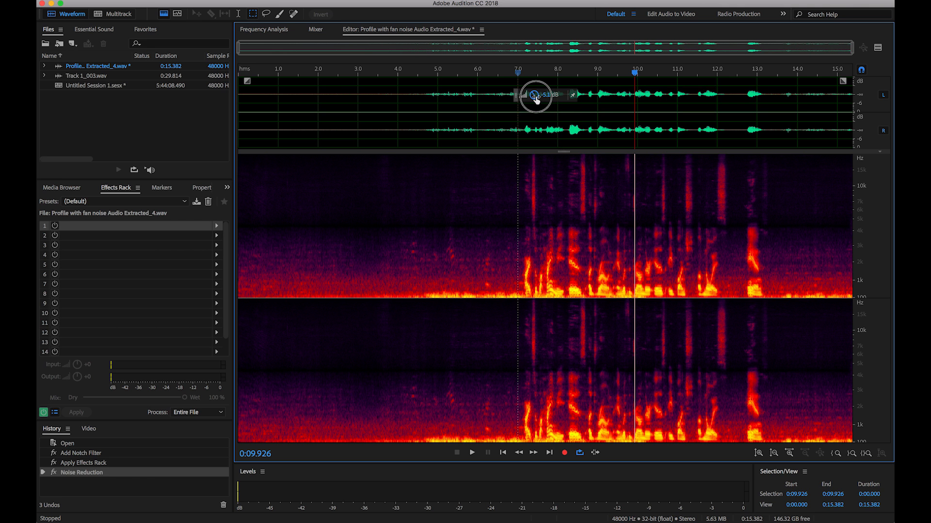
{"action": "left_click_drag", "start_coordinate": [537, 100], "coordinate": [536, 99]}
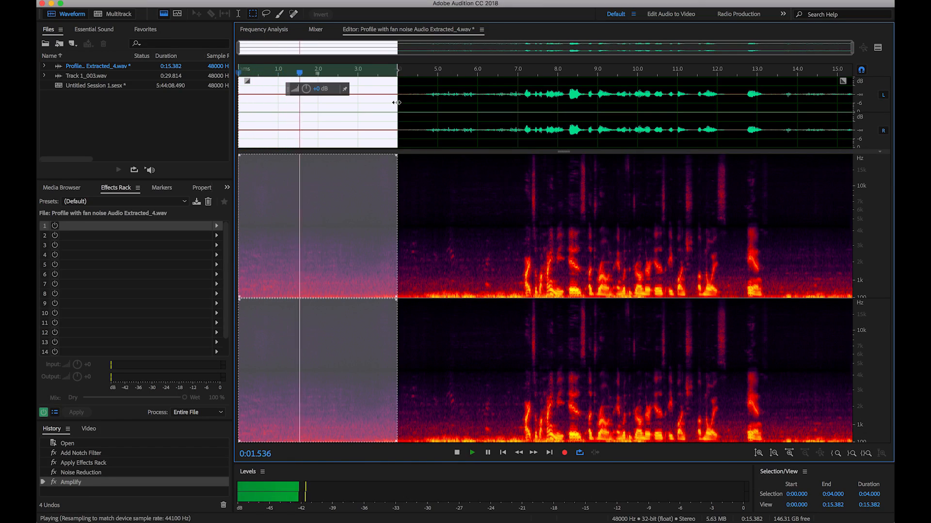
- Select the closing background noise from 13.904 s to the end of the file and play it
{"action": "key", "text": "space"}
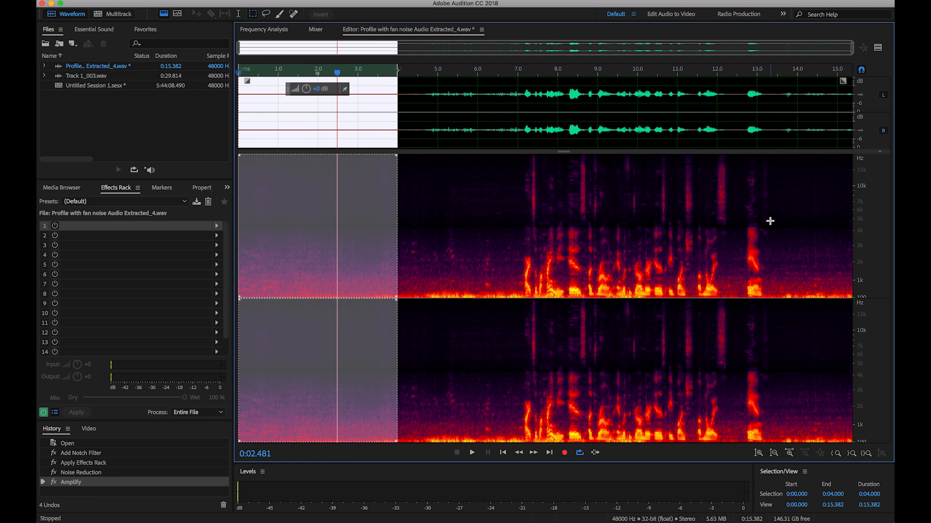
{"action": "left_click_drag", "start_coordinate": [793, 102], "coordinate": [857, 102]}
{"action": "key", "text": "space"}
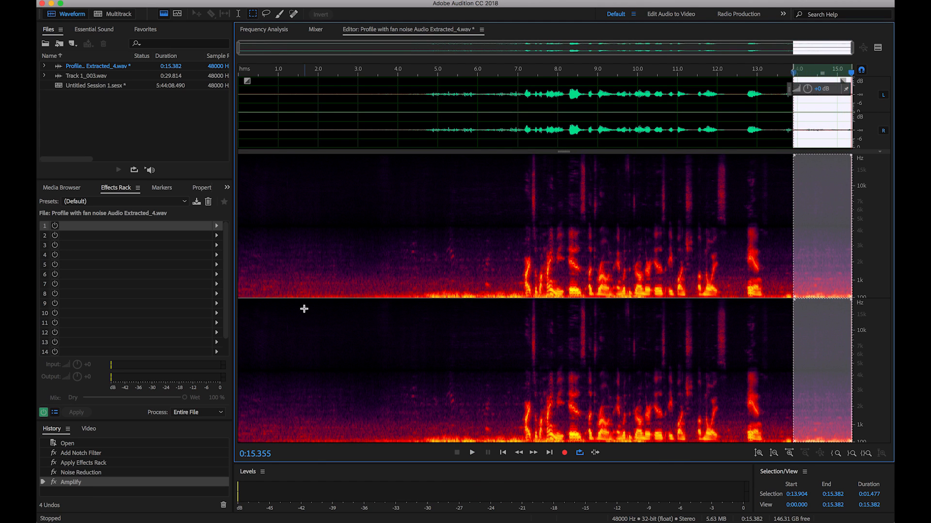
- Select the opening background noise from 1.119 to 3.133 s and play it
{"action": "left_click", "coordinate": [322, 292]}
{"action": "left_click_drag", "start_coordinate": [285, 73], "coordinate": [363, 85]}
{"action": "key", "text": "space"}
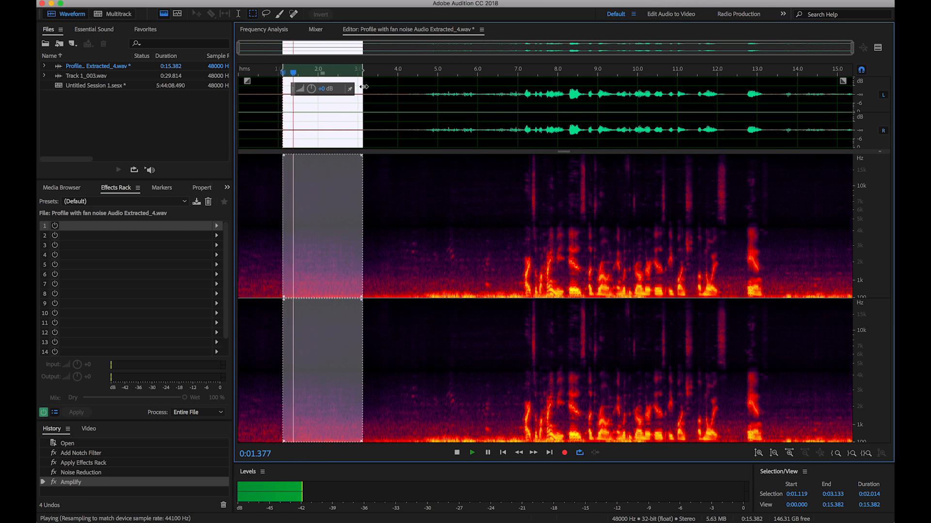